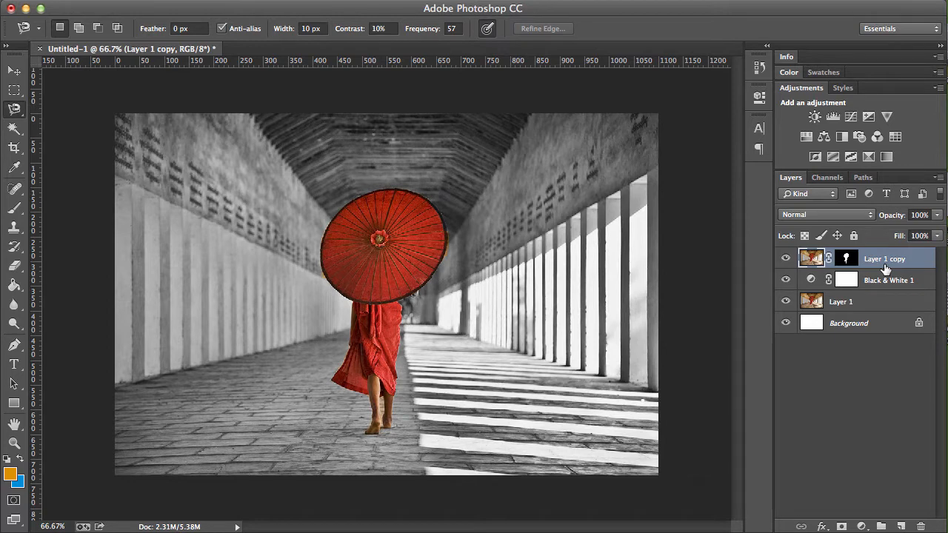
Delete the masked Layer 1 copy and the Black & White 1 adjustment layer, and duplicate Layer 1
key(Delete)
key(Delete)
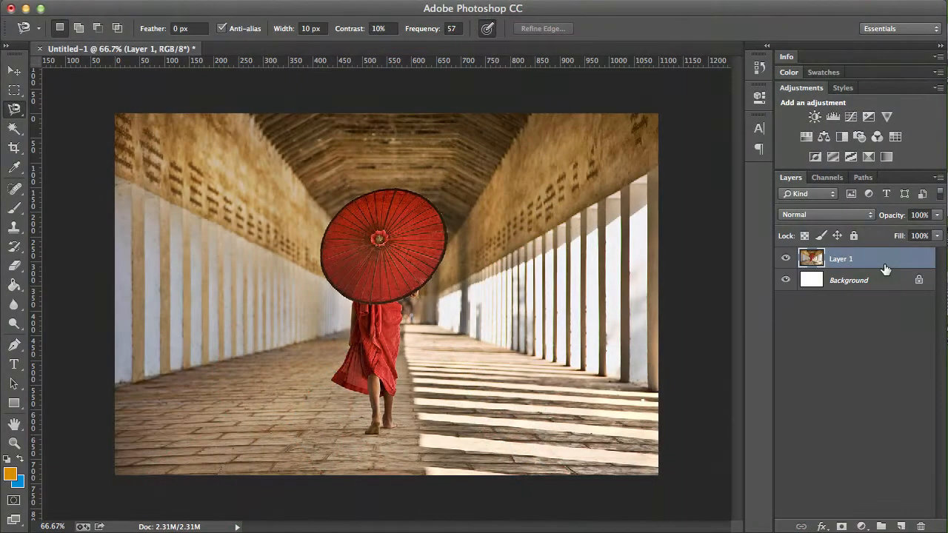
key(ctrl+j)
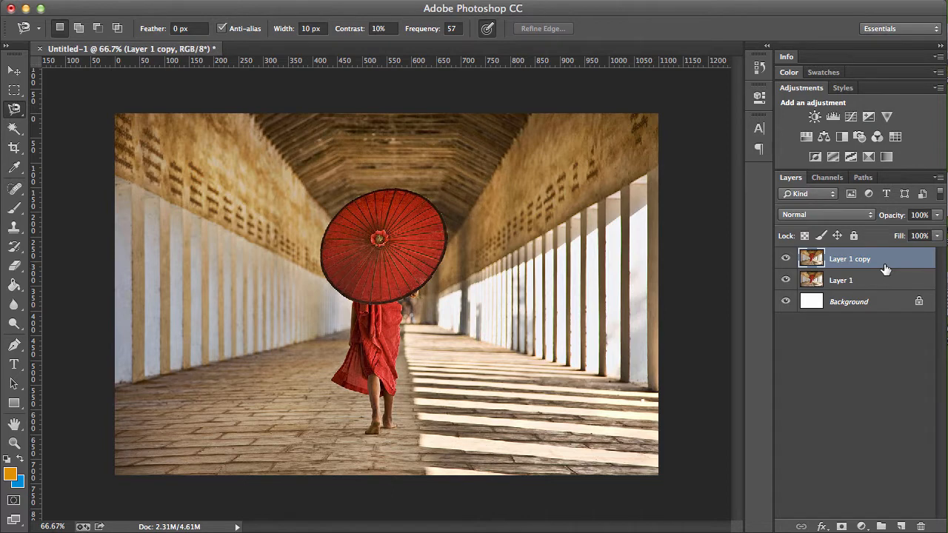
right_click(885, 265)
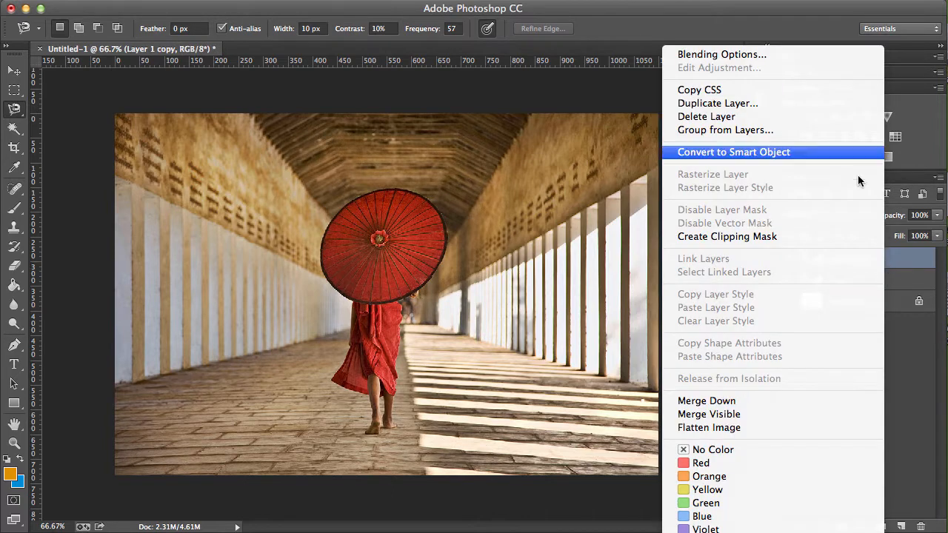
click(750, 111)
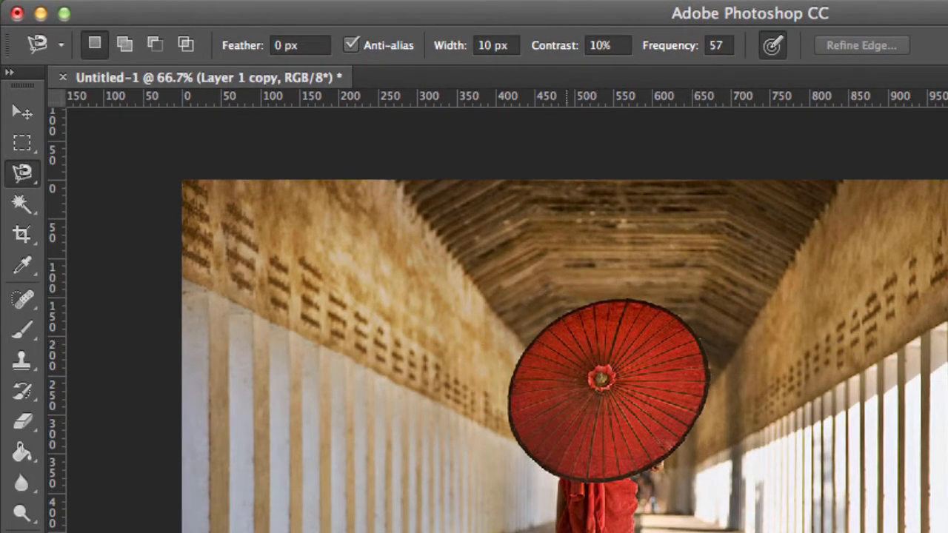
Draw a loose freehand Lasso selection around the red umbrella and the walking figure
click(23, 172)
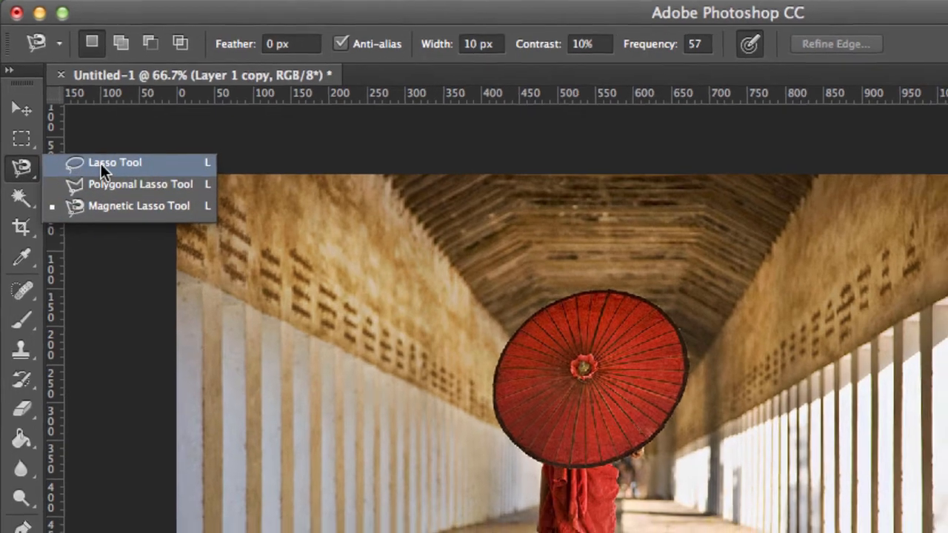
click(104, 167)
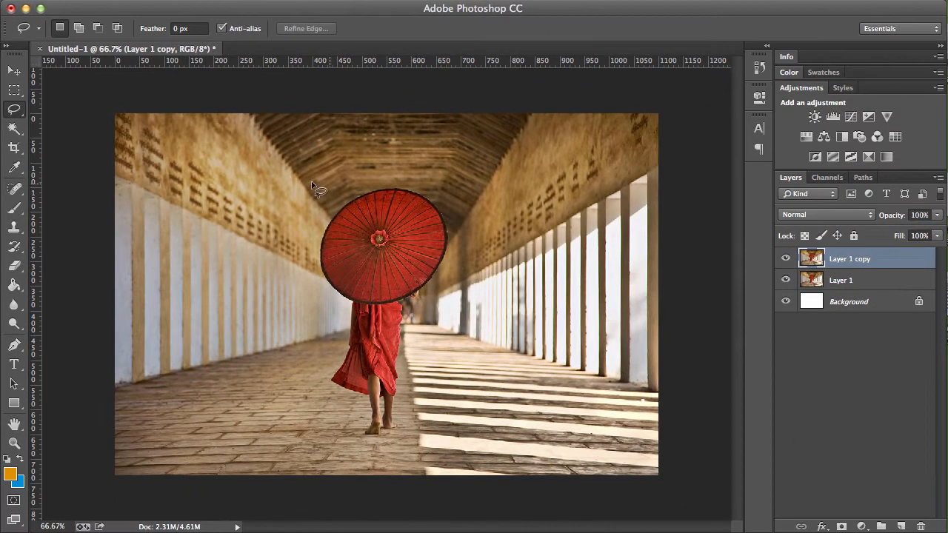
mouse_move(371, 204)
mouse_down()
mouse_move(473, 203)
mouse_move(525, 422)
mouse_move(401, 510)
mouse_up()
mouse_move(363, 462)
mouse_down()
mouse_move(334, 419)
mouse_move(266, 223)
mouse_move(280, 181)
mouse_move(348, 180)
mouse_up()
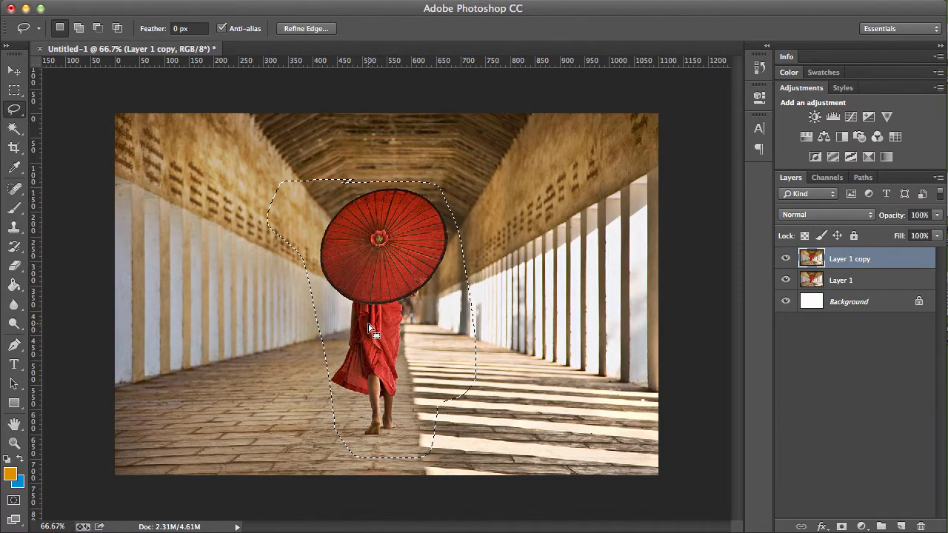
key(super+plus)
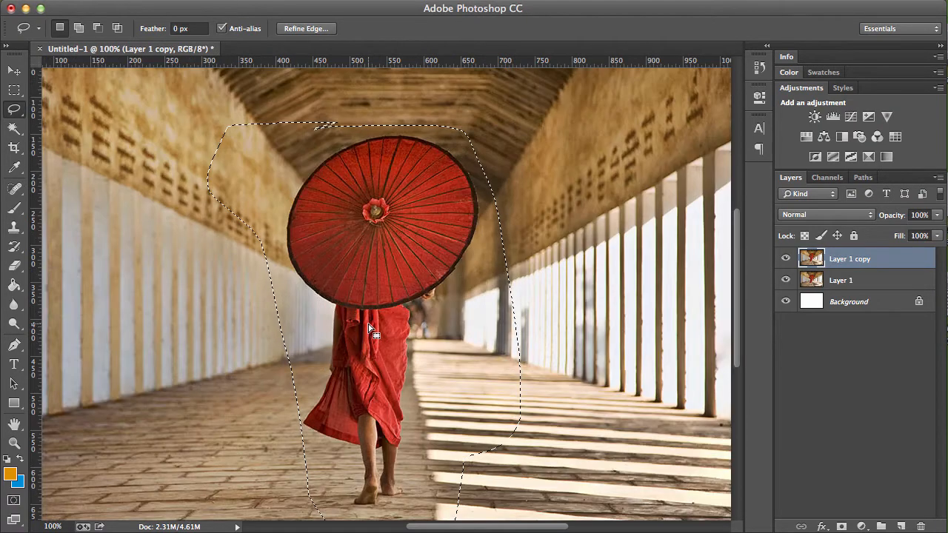
Replace the freehand selection with a Polygonal Lasso outline around the umbrella and figure, and deselect it
drag(12, 112, 56, 121)
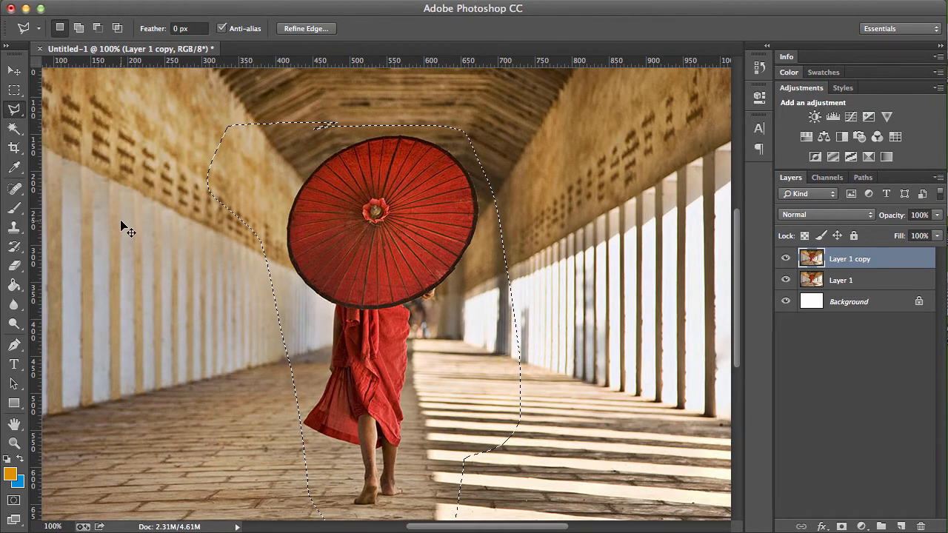
key(super+d)
click(302, 140)
click(398, 110)
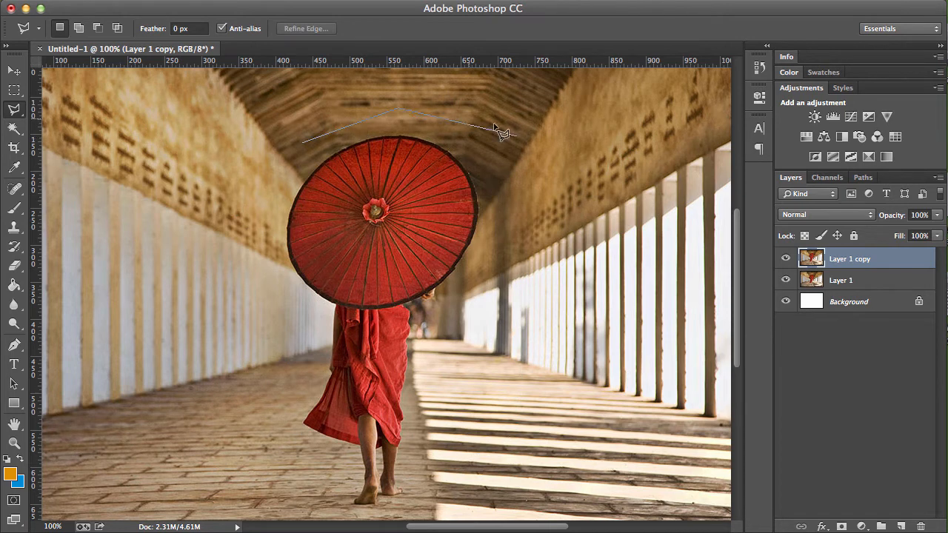
click(518, 157)
click(492, 324)
click(428, 428)
click(408, 491)
click(326, 493)
click(287, 416)
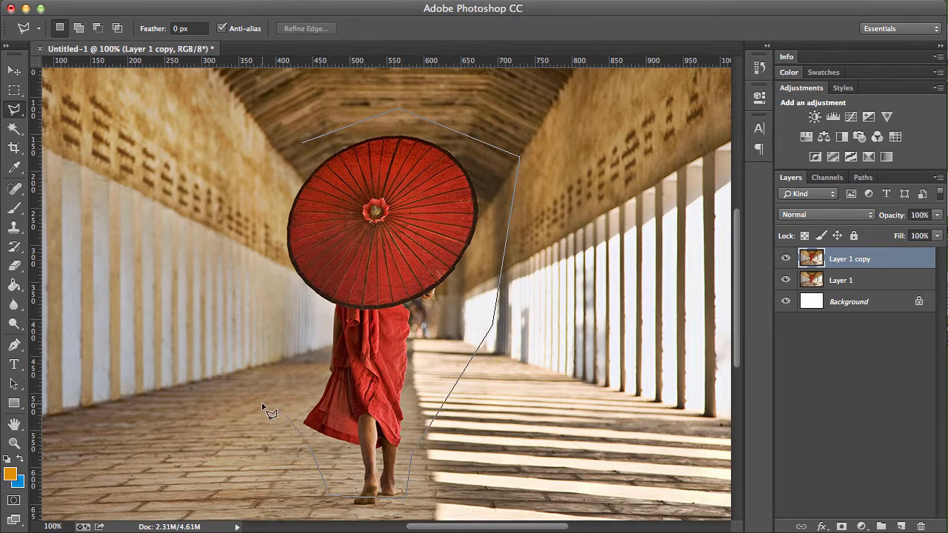
click(311, 152)
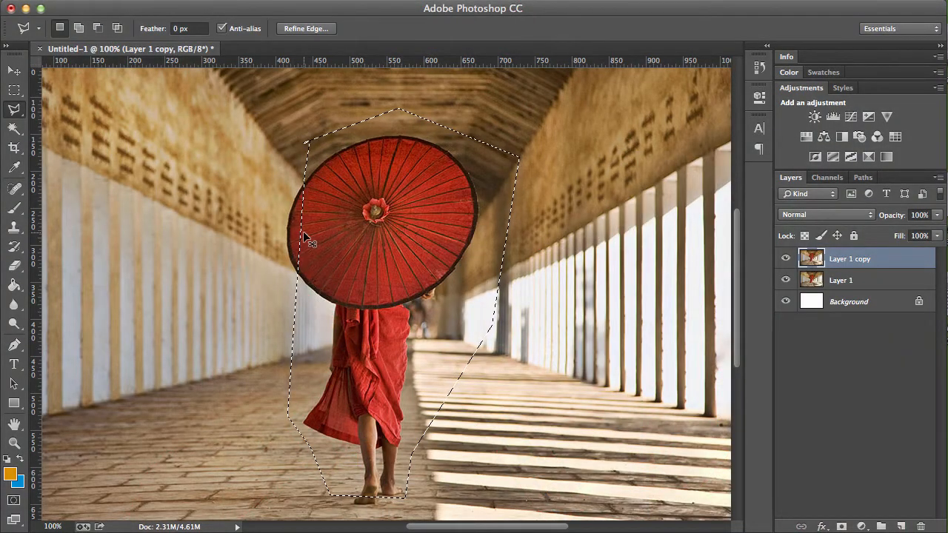
key(ctrl+d)
Trace the umbrella and figure with the Magnetic Lasso, removing stray anchor points, and mask Layer 1 copy with the selection
click(21, 109)
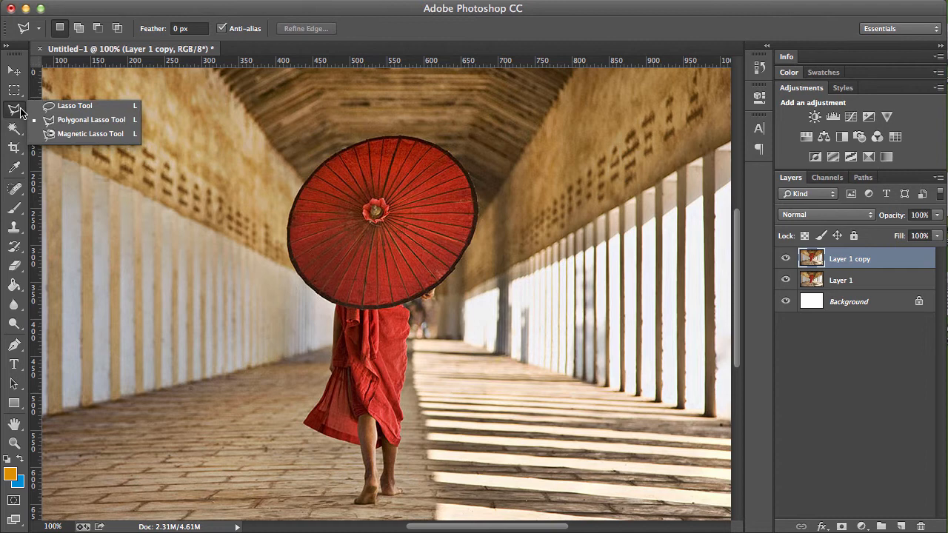
click(82, 134)
key(space)
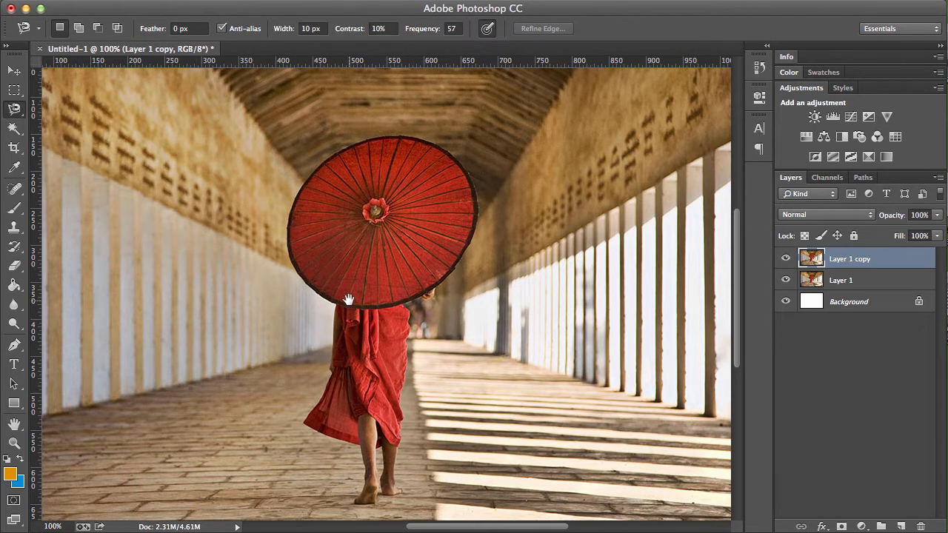
drag(349, 299, 349, 284)
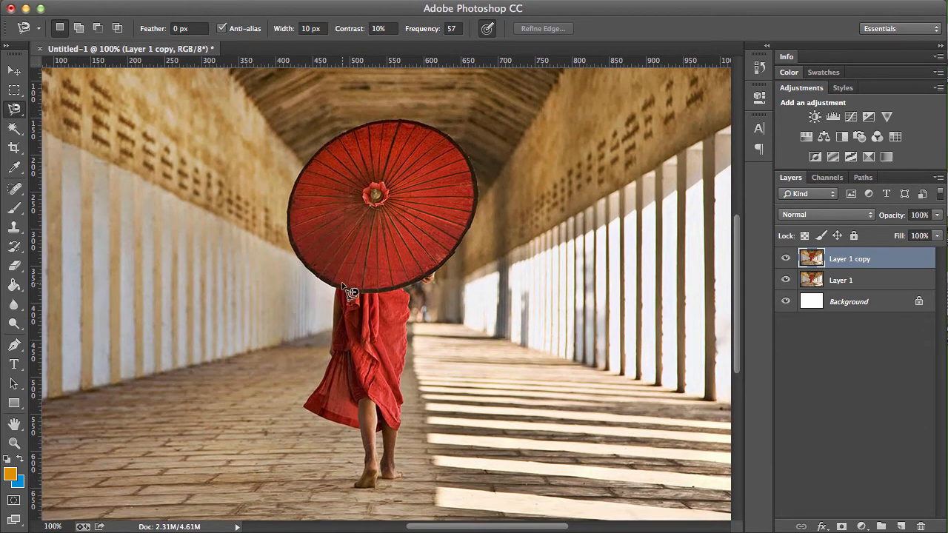
click(390, 119)
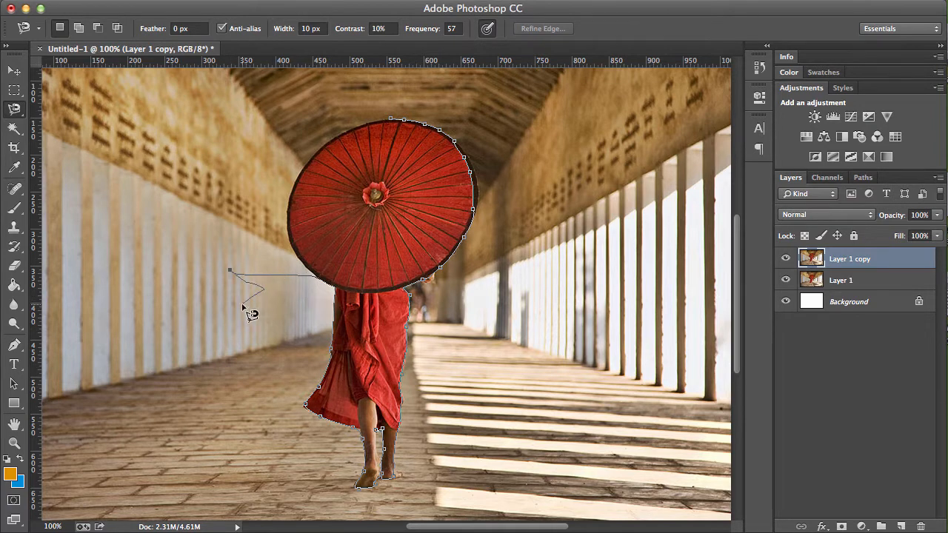
key(BackSpace)
key(BackSpace)
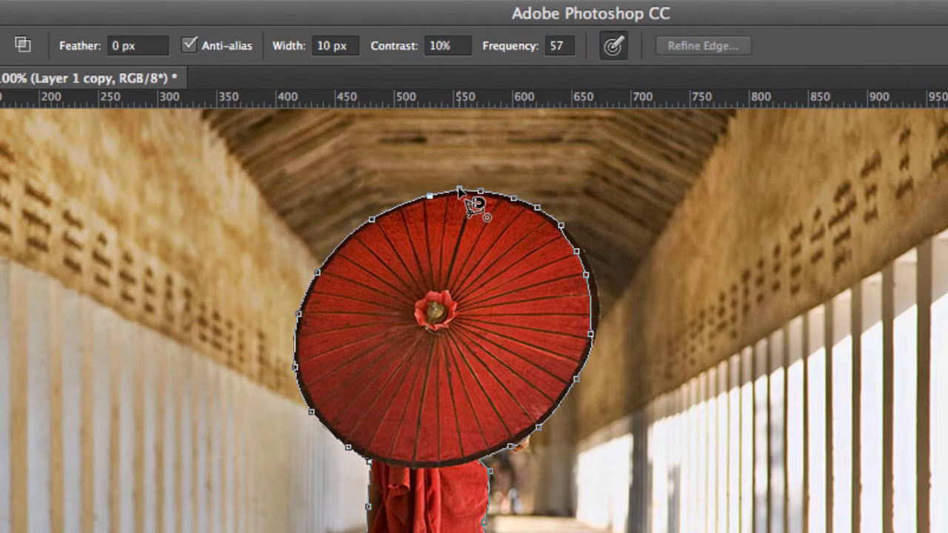
click(459, 190)
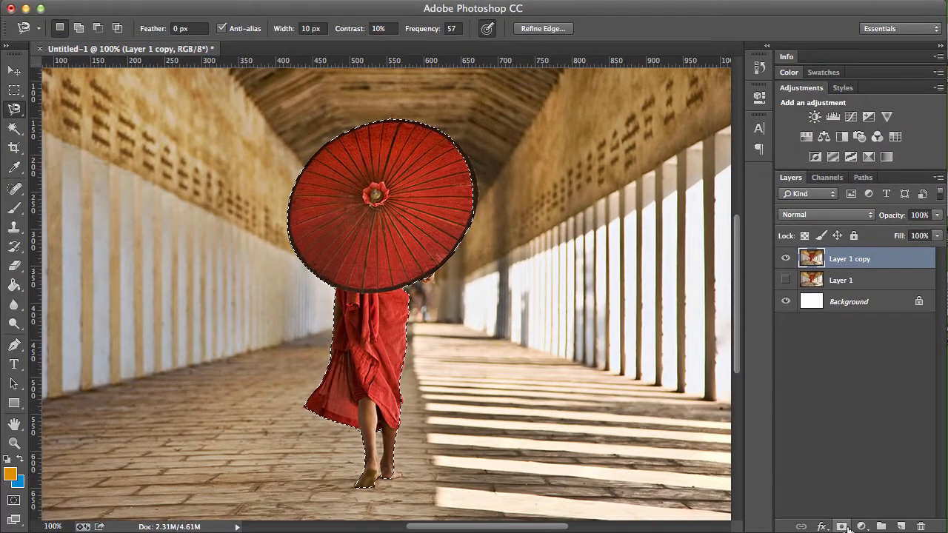
click(770, 523)
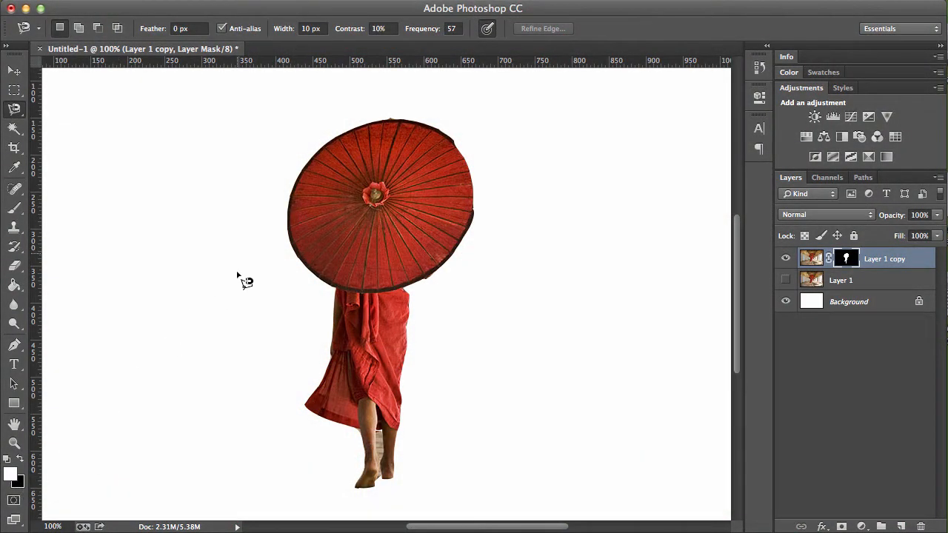
Set up a 28 px Brush for retouching the layer mask at the umbrella's upper edge
key(b)
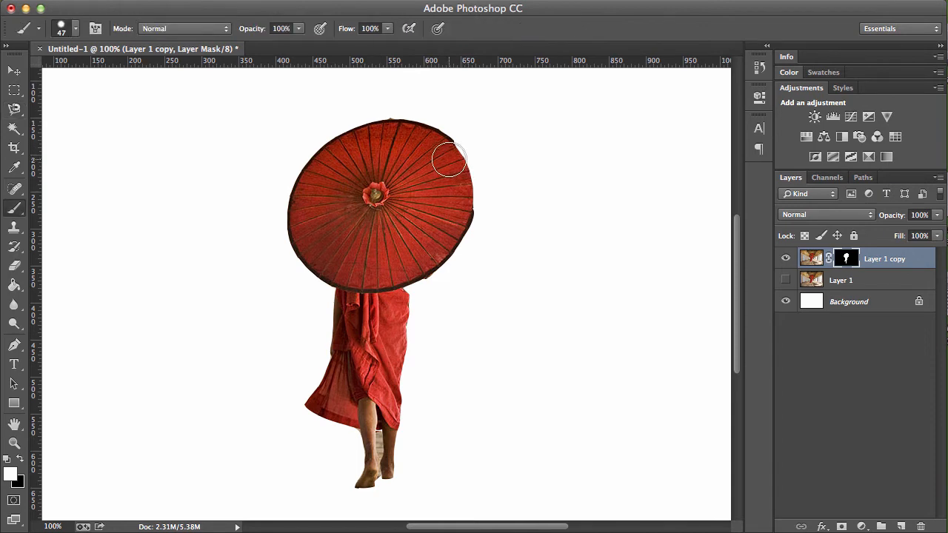
key(super+equal)
key(super+equal)
key(super+equal)
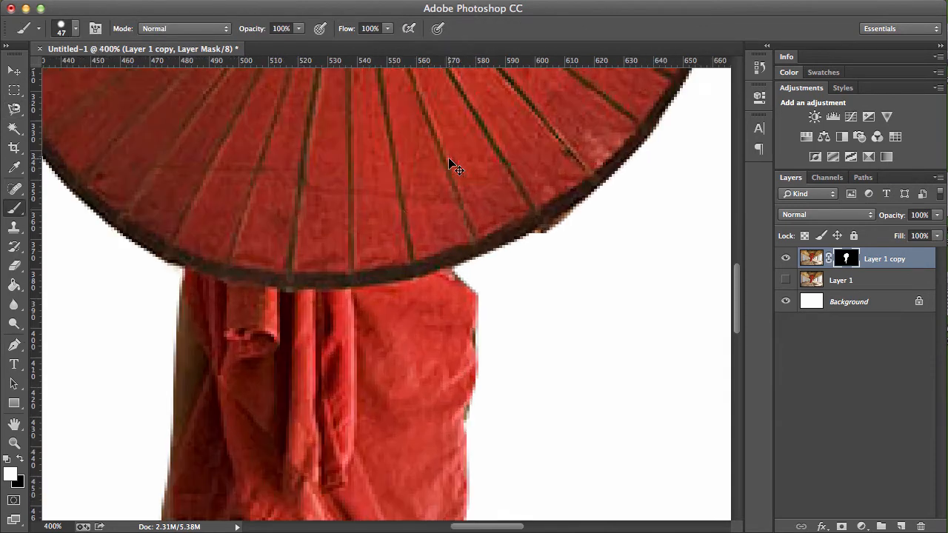
drag(506, 151, 474, 352)
drag(546, 145, 507, 353)
mouse_move(529, 280)
mouse_down()
mouse_move(434, 390)
mouse_move(406, 350)
mouse_move(467, 417)
mouse_up()
drag(321, 214, 334, 224)
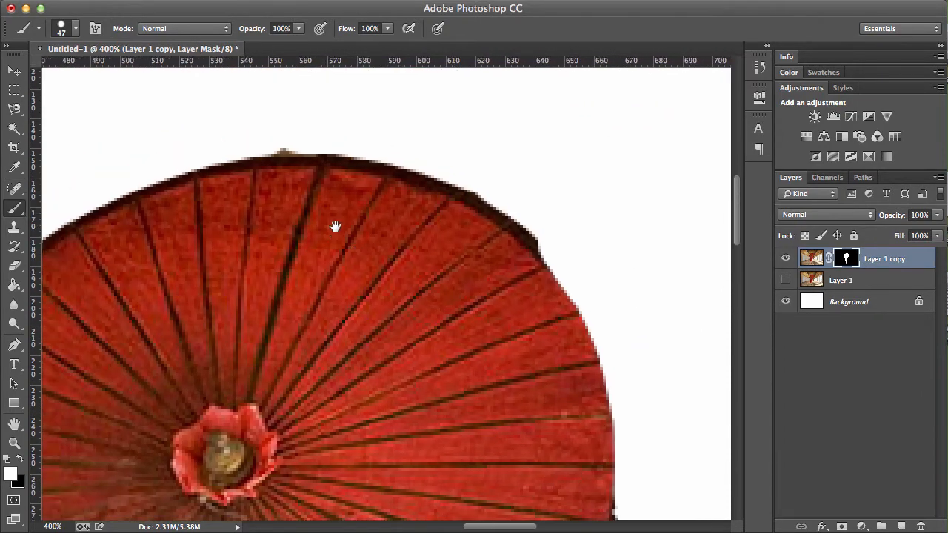
drag(277, 237, 313, 279)
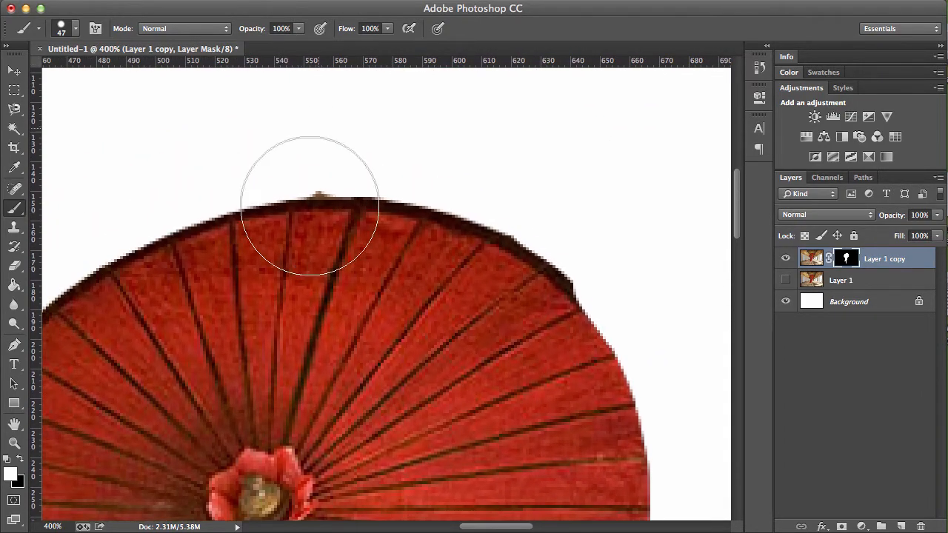
right_click(314, 136)
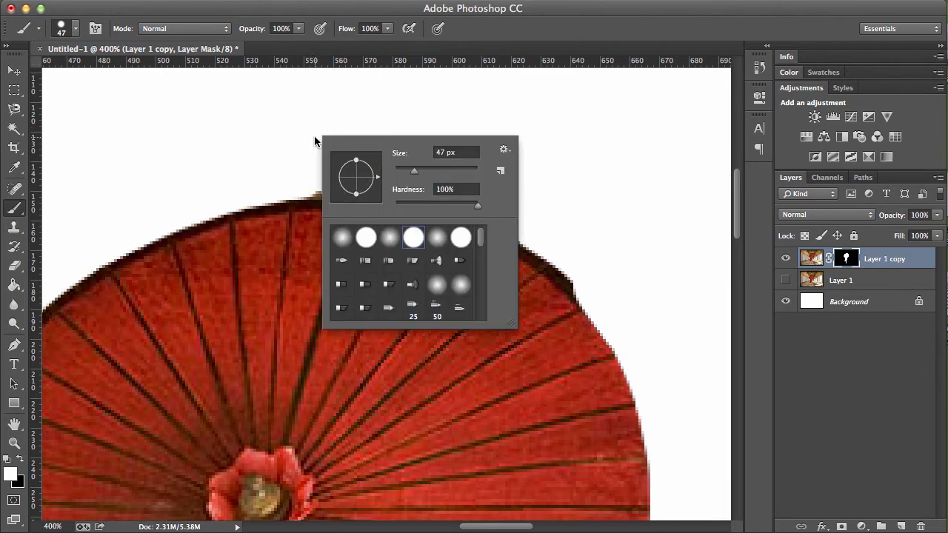
drag(406, 172, 403, 172)
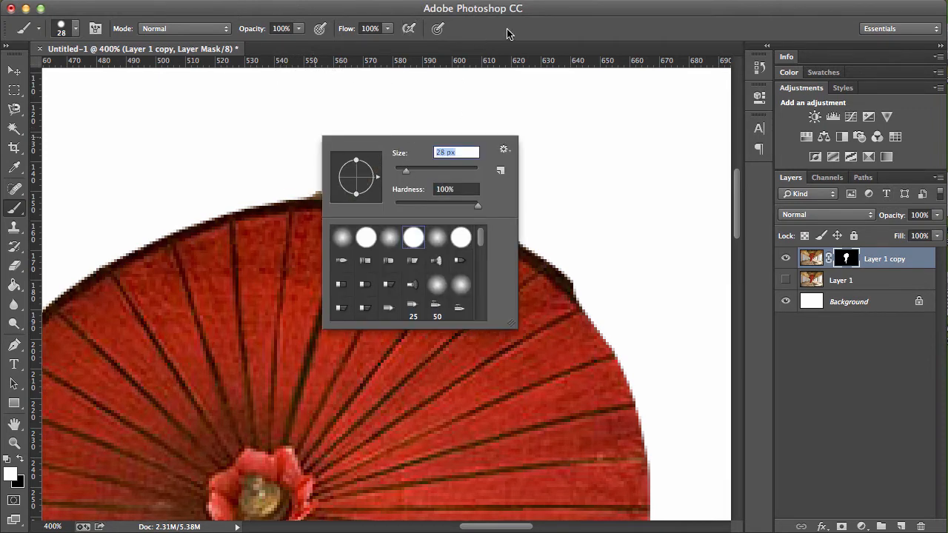
key(Return)
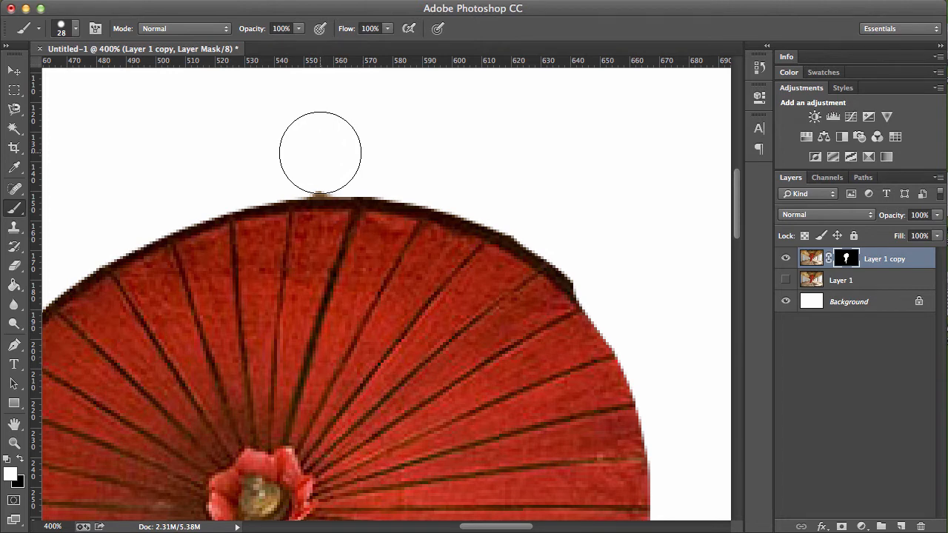
Paint white on the mask to reveal a background patch above the umbrella, and paint black over it to hide it
click(320, 153)
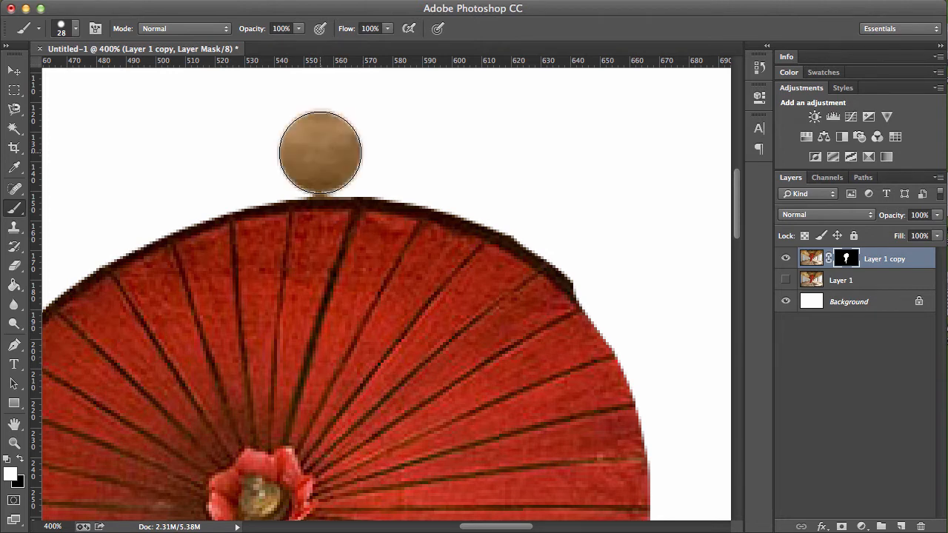
mouse_move(326, 137)
mouse_down()
mouse_move(263, 134)
mouse_move(295, 136)
mouse_up()
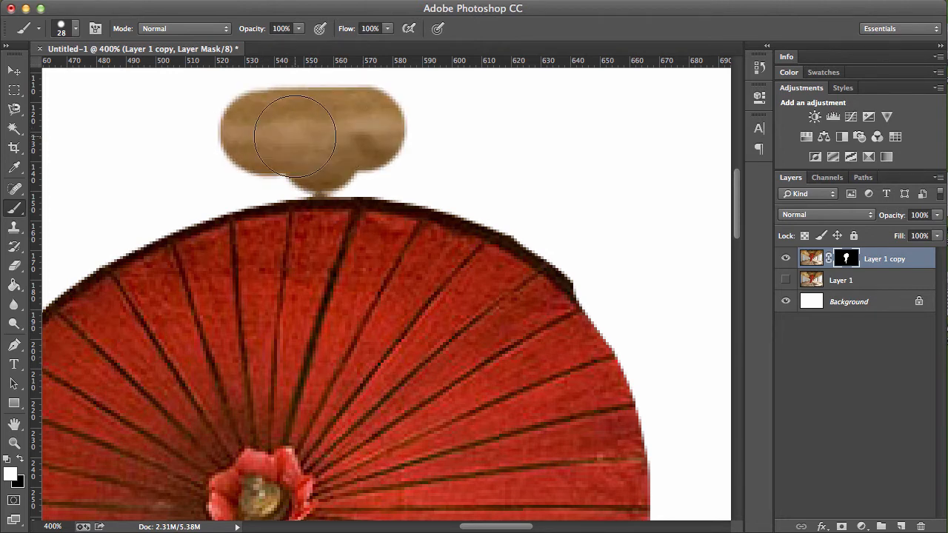
key(x)
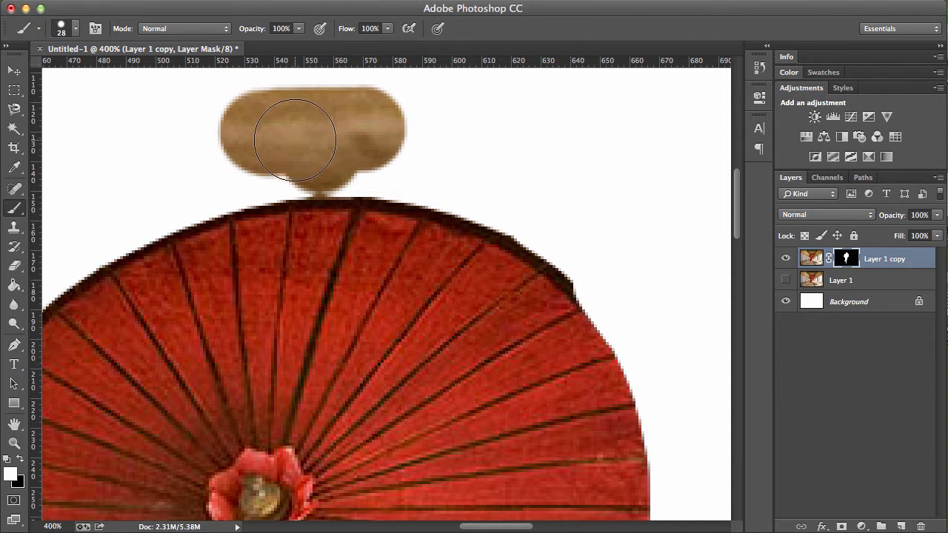
click(294, 141)
drag(294, 141, 235, 117)
mouse_move(409, 108)
mouse_down()
mouse_move(298, 122)
mouse_move(349, 126)
mouse_up()
mouse_move(295, 143)
mouse_down()
mouse_move(313, 141)
mouse_move(315, 153)
mouse_move(393, 132)
mouse_move(318, 150)
mouse_move(321, 200)
mouse_move(333, 151)
mouse_up()
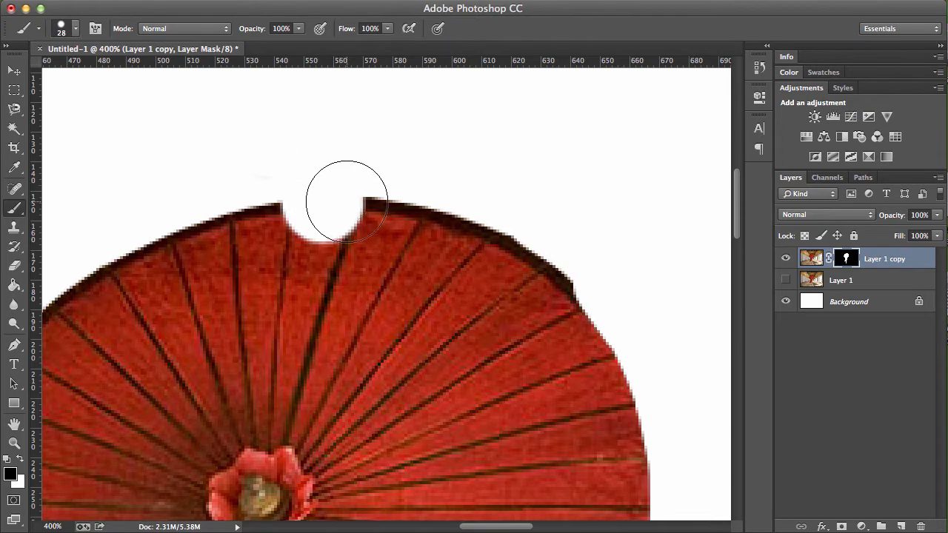
Restore the cut-away part of the umbrella's upper rim with white on the mask, and hide the background spill above it with black
key(x)
drag(328, 244, 306, 247)
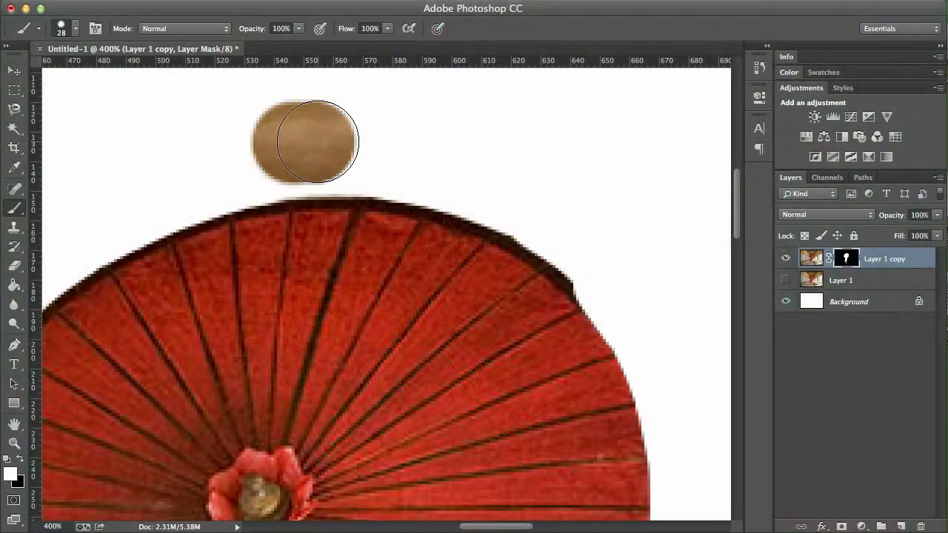
mouse_move(274, 137)
mouse_down()
mouse_move(238, 152)
mouse_move(243, 137)
mouse_move(320, 138)
mouse_up()
key(x)
key(x)
key(x)
mouse_move(185, 137)
mouse_down()
mouse_move(353, 132)
mouse_move(262, 127)
mouse_move(278, 141)
mouse_move(228, 145)
mouse_up()
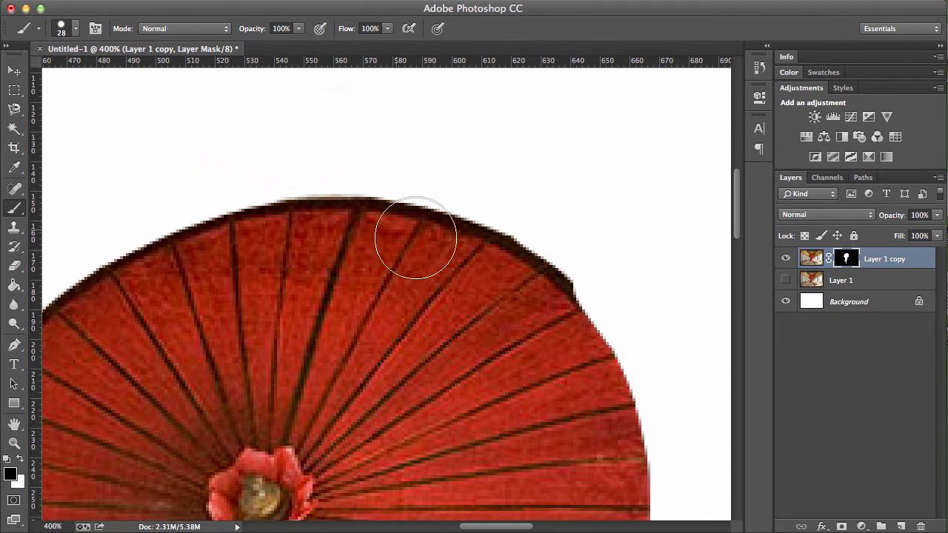
Paint white on the layer mask along the umbrella's right edge to restore its missing dark rim
mouse_move(489, 357)
mouse_down()
mouse_move(442, 274)
mouse_move(316, 146)
mouse_move(337, 140)
mouse_up()
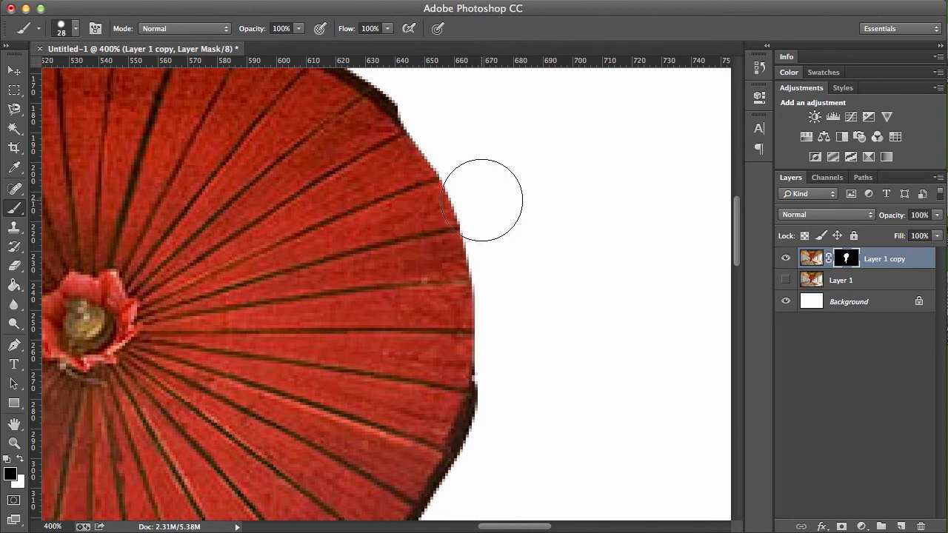
key(x)
drag(380, 148, 426, 242)
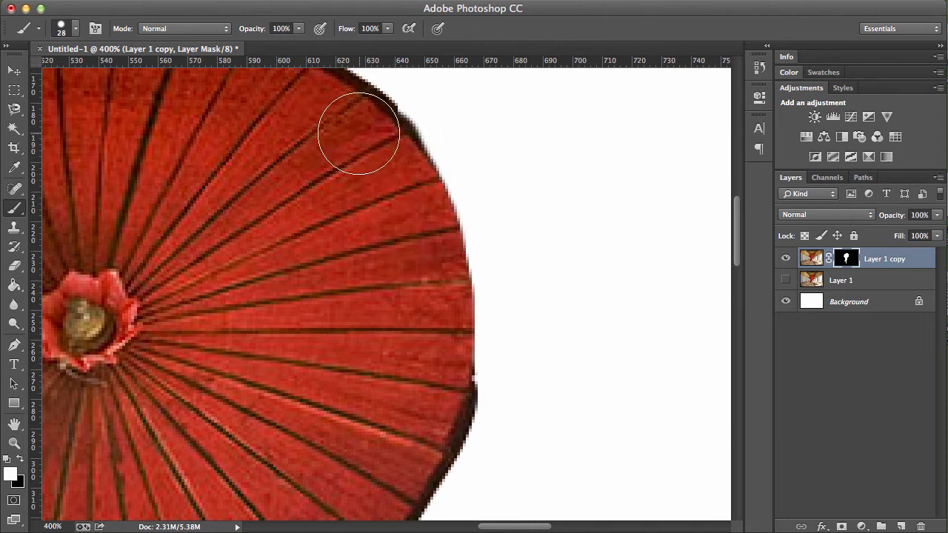
mouse_move(381, 169)
mouse_down()
mouse_move(429, 260)
mouse_move(437, 369)
mouse_move(433, 219)
mouse_move(396, 160)
mouse_move(418, 259)
mouse_move(446, 323)
mouse_move(437, 266)
mouse_move(443, 290)
mouse_move(439, 380)
mouse_move(443, 265)
mouse_move(294, 271)
mouse_move(324, 262)
mouse_move(446, 312)
mouse_move(448, 275)
mouse_move(442, 403)
mouse_move(458, 323)
mouse_move(511, 259)
mouse_move(509, 269)
mouse_move(420, 286)
mouse_move(434, 273)
mouse_move(437, 188)
mouse_move(478, 333)
mouse_up()
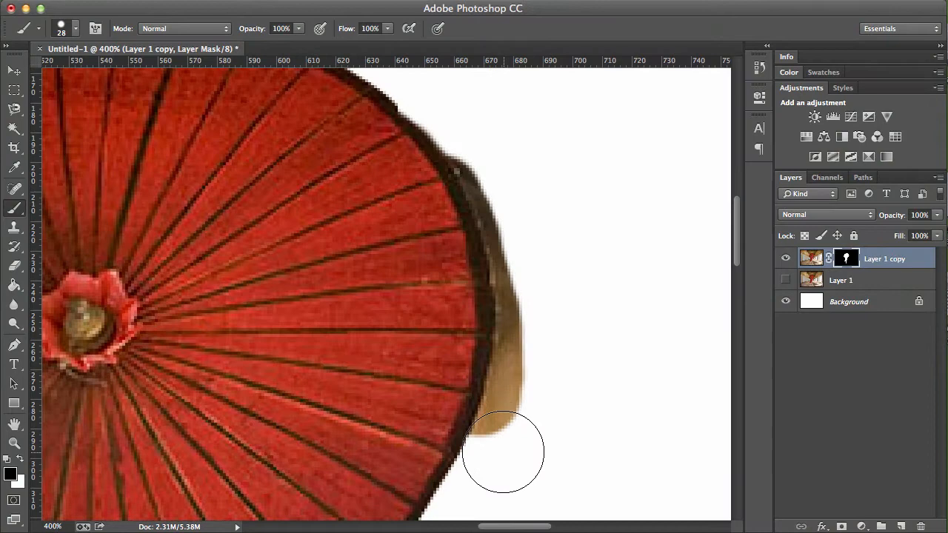
Hide the background spill beside the umbrella's right rim with black on the layer mask, restoring over-trimmed parts of the rim with white
mouse_move(508, 450)
mouse_down()
mouse_move(530, 319)
mouse_move(509, 222)
mouse_up()
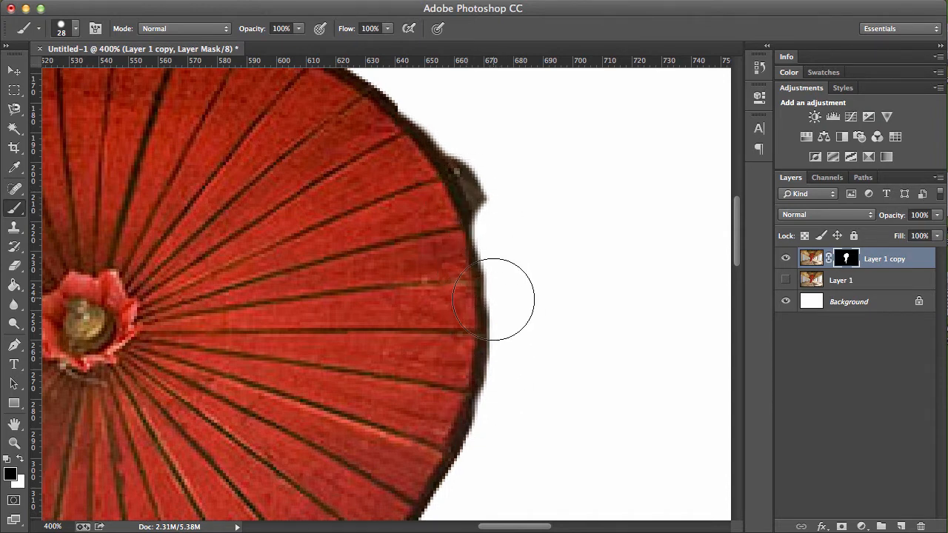
key(x)
mouse_move(492, 286)
mouse_down()
mouse_move(473, 210)
mouse_move(490, 287)
mouse_move(459, 419)
mouse_move(517, 259)
mouse_up()
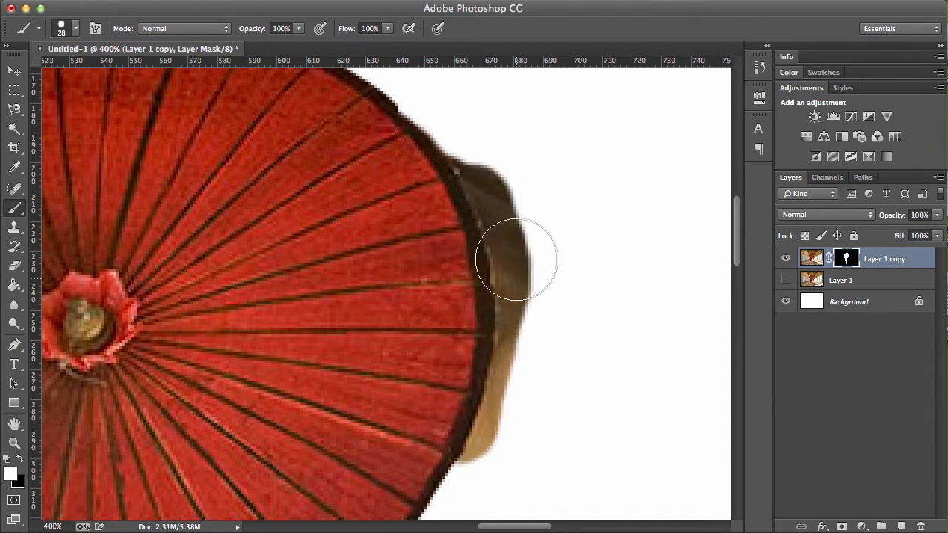
key(x)
mouse_move(482, 117)
mouse_down()
mouse_move(536, 228)
mouse_move(487, 145)
mouse_move(536, 330)
mouse_move(536, 295)
mouse_move(535, 385)
mouse_move(508, 482)
mouse_up()
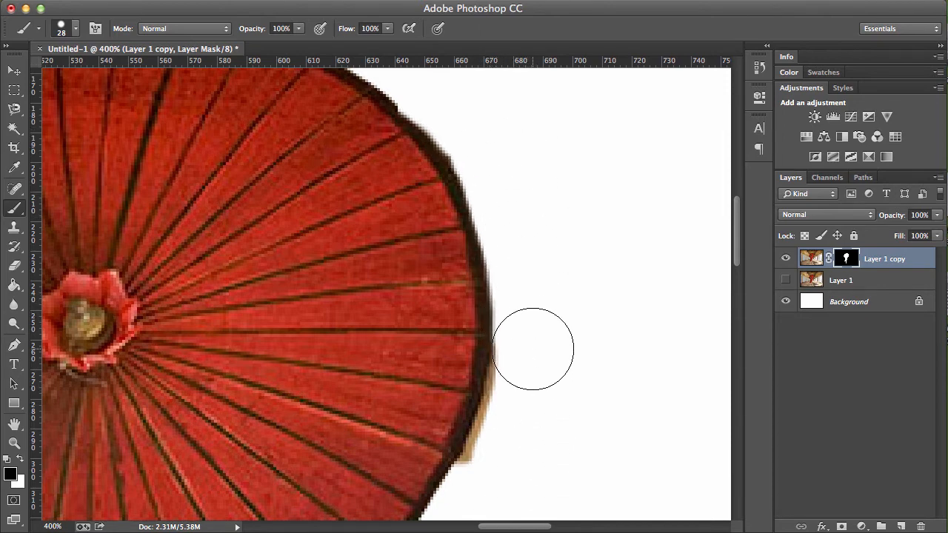
mouse_move(533, 349)
mouse_down()
mouse_move(514, 460)
mouse_move(529, 382)
mouse_move(493, 476)
mouse_up()
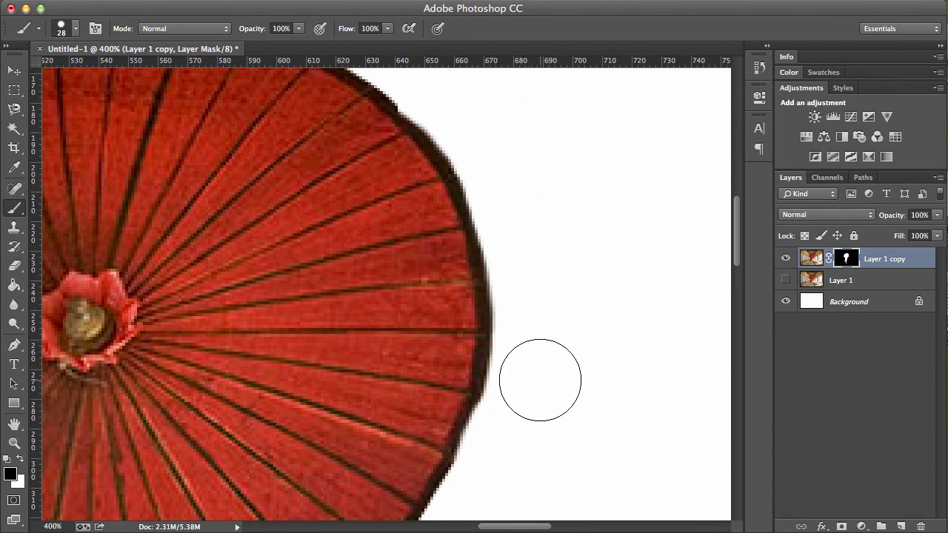
Reduce the Brush size to 1 px at 100% hardness for masking the narrow background gap between the figure's legs
mouse_move(528, 369)
mouse_down()
mouse_move(561, 279)
mouse_move(633, 148)
mouse_up()
drag(468, 350, 625, 182)
drag(474, 258, 437, 92)
drag(437, 268, 489, 157)
drag(450, 331, 459, 155)
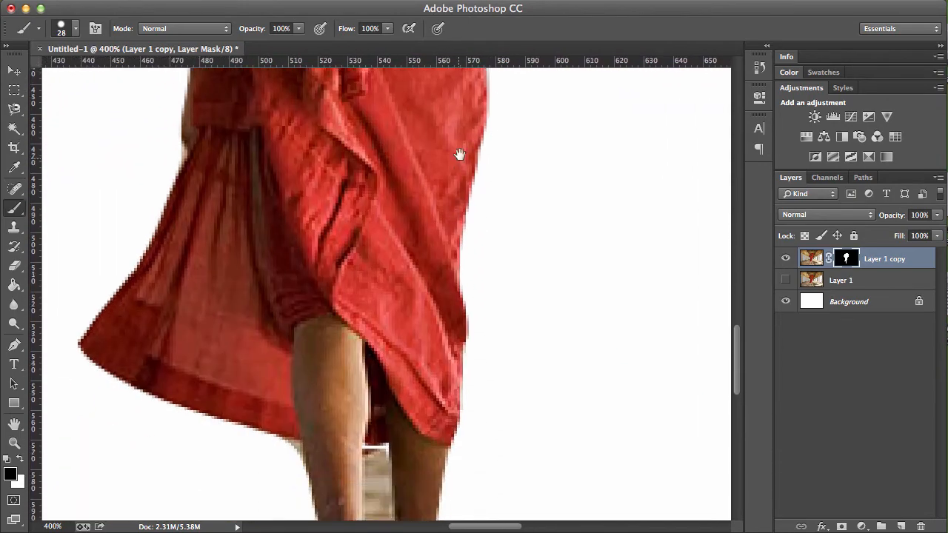
drag(415, 448, 424, 196)
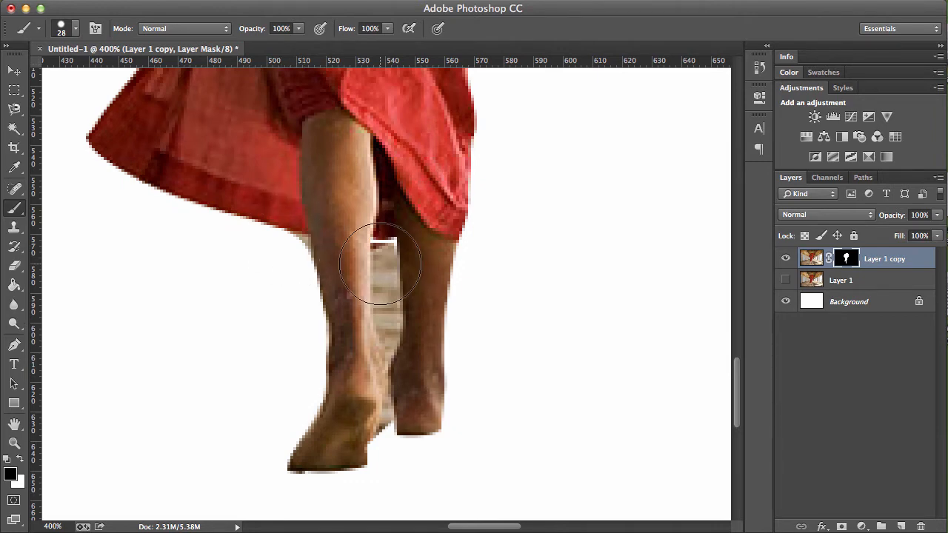
scroll(380, 263, up, 2)
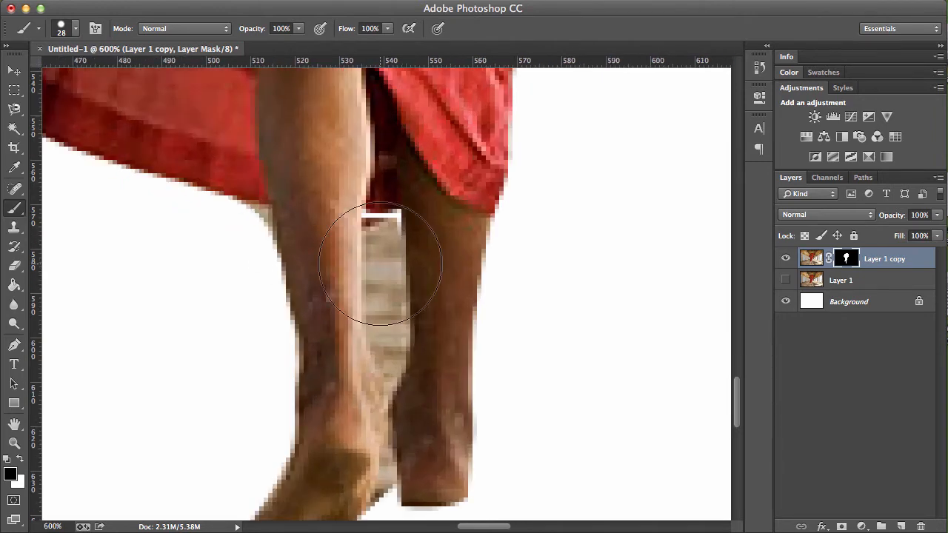
key(x)
right_click(380, 264)
drag(471, 298, 461, 300)
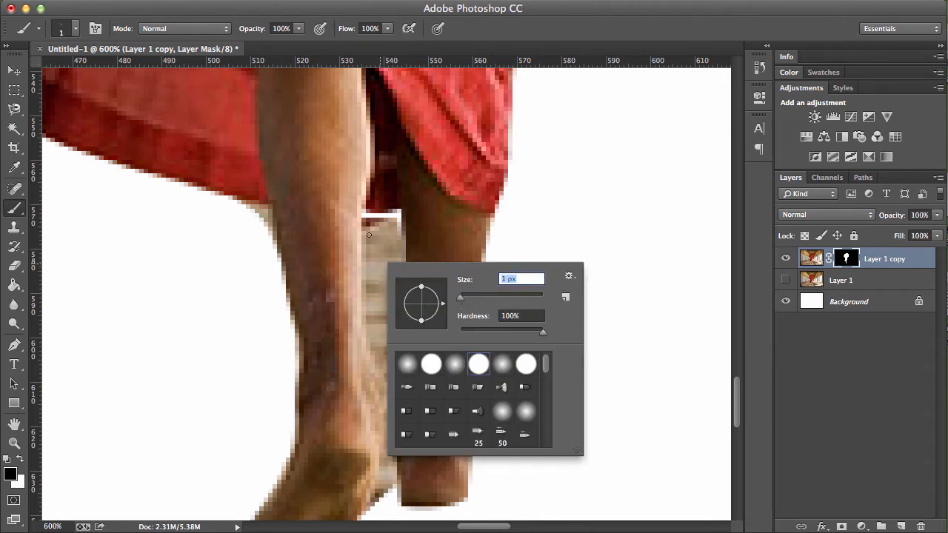
key(Return)
Paint black on the layer mask with a 4 px brush to hide the stone background between the two legs
mouse_move(386, 253)
mouse_down()
mouse_move(395, 275)
mouse_move(388, 353)
mouse_up()
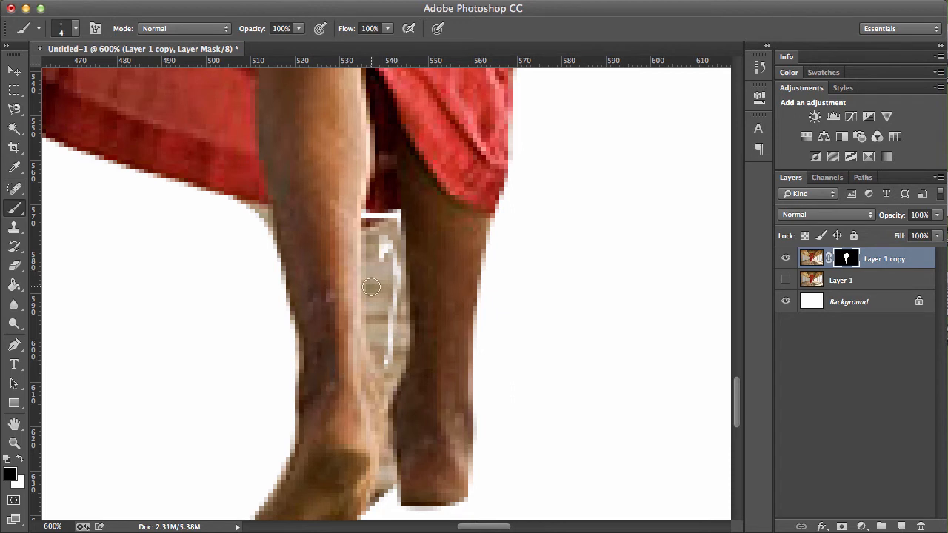
mouse_move(396, 225)
mouse_down()
mouse_move(369, 278)
mouse_move(382, 367)
mouse_move(369, 325)
mouse_move(382, 389)
mouse_move(399, 233)
mouse_move(390, 286)
mouse_move(385, 250)
mouse_move(378, 300)
mouse_move(392, 290)
mouse_move(395, 320)
mouse_move(393, 248)
mouse_move(376, 229)
mouse_move(372, 238)
mouse_move(392, 228)
mouse_up()
mouse_move(394, 343)
mouse_down()
mouse_move(393, 356)
mouse_move(397, 343)
mouse_up()
Refine the mask around the legs down to a 1 px brush, hiding the background remnants between the ankles and below the robe's hem
key(x)
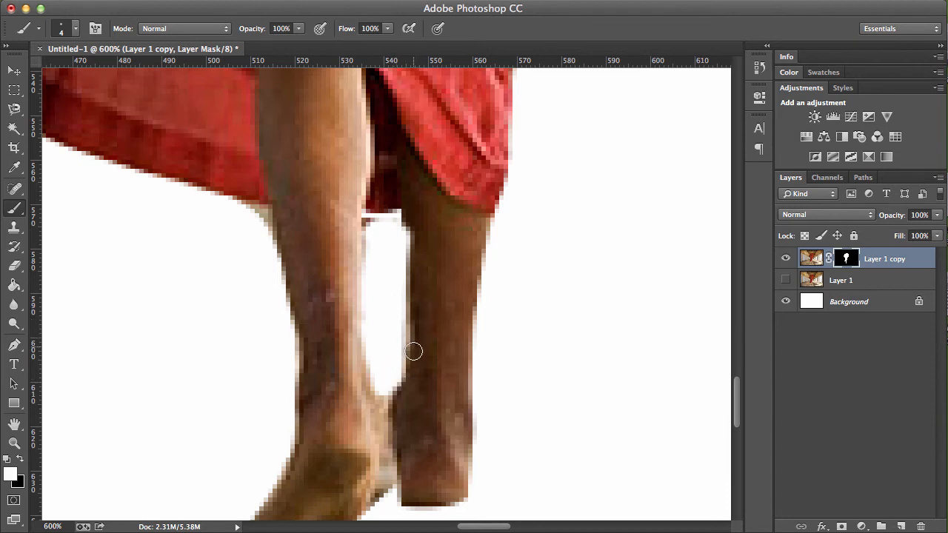
key(x)
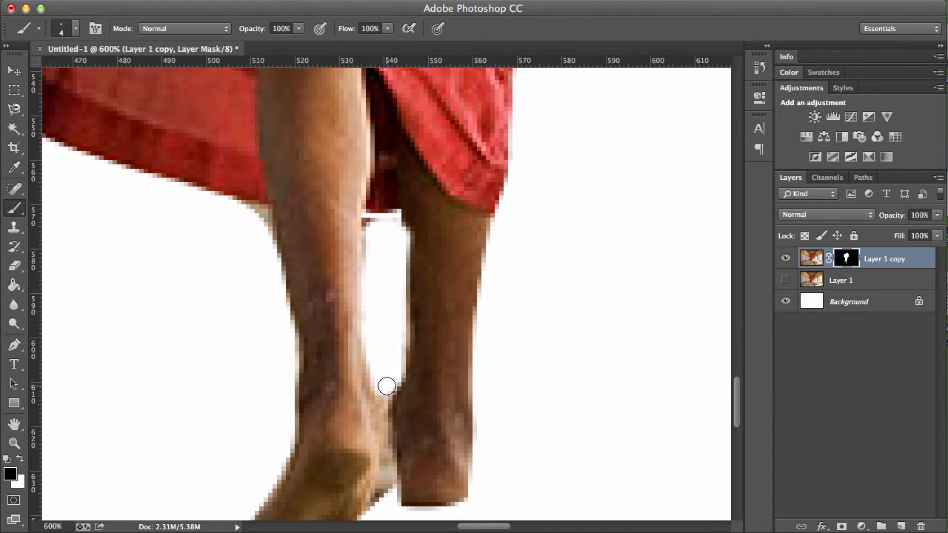
key(x)
key(x)
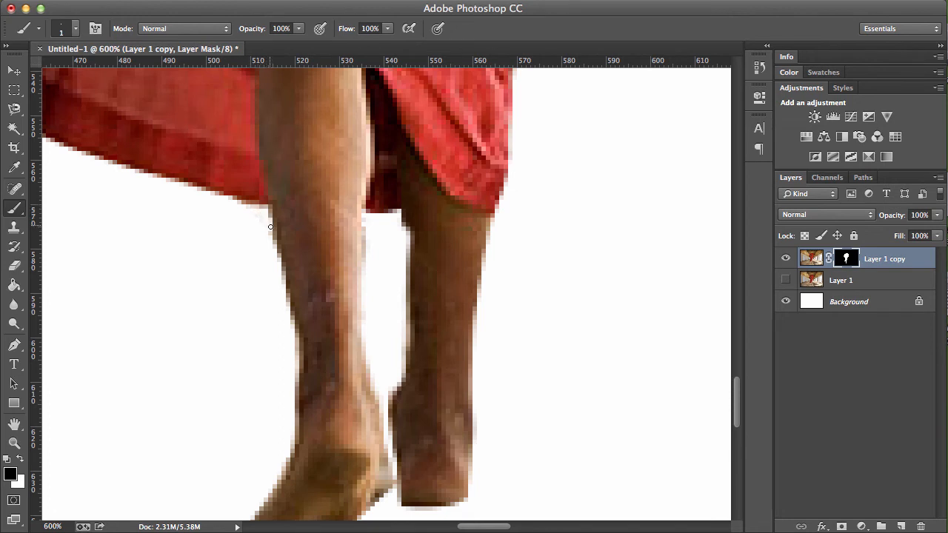
key(x)
scroll(365, 329, down, 5)
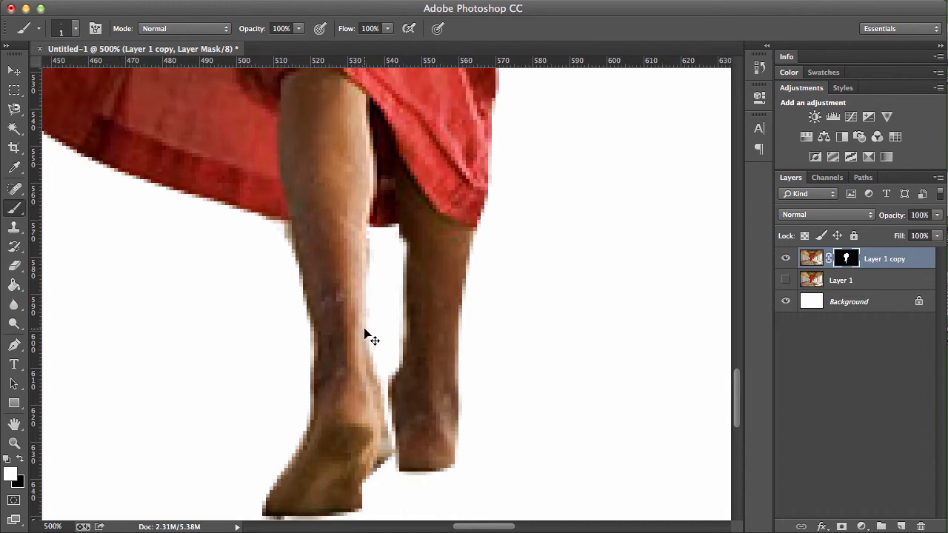
scroll(348, 309, up, 5)
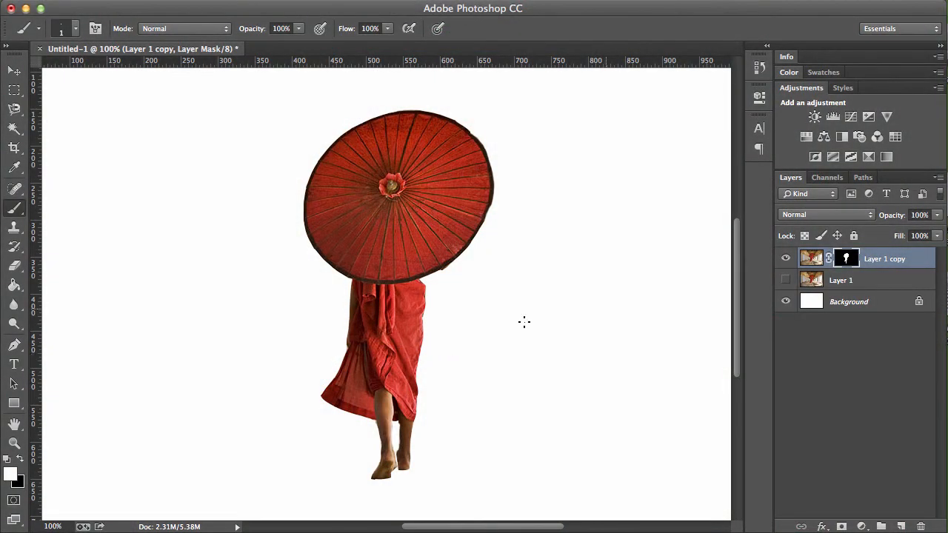
Select Layer 1 and make it visible beneath the masked copy
click(886, 284)
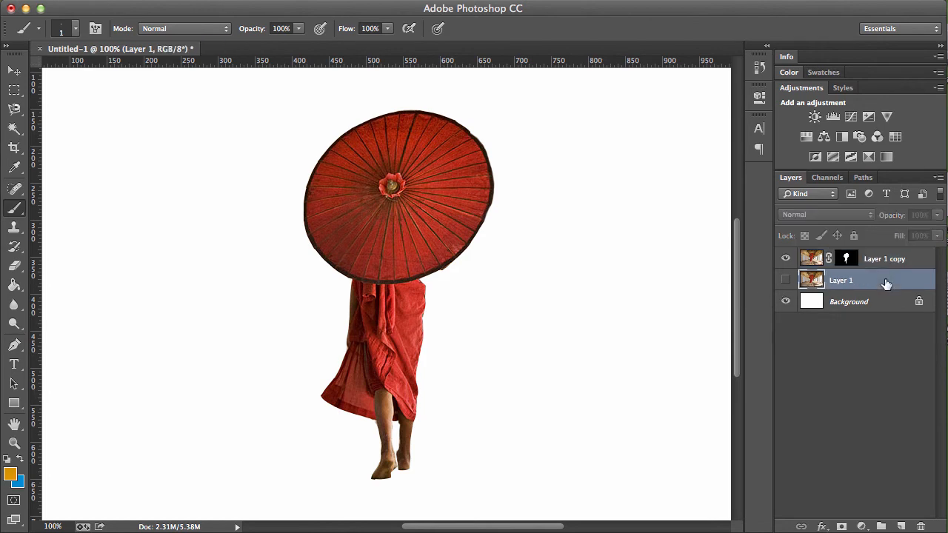
click(785, 281)
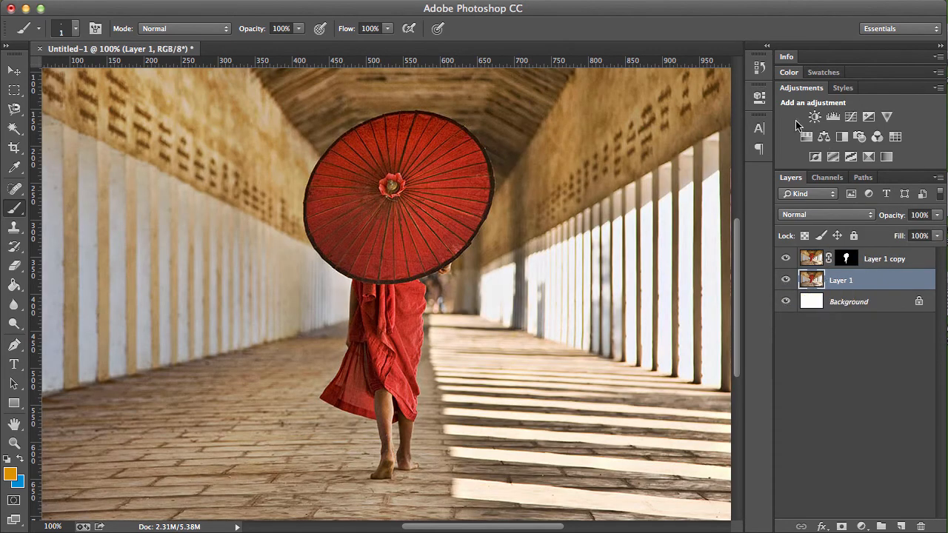
click(426, 2)
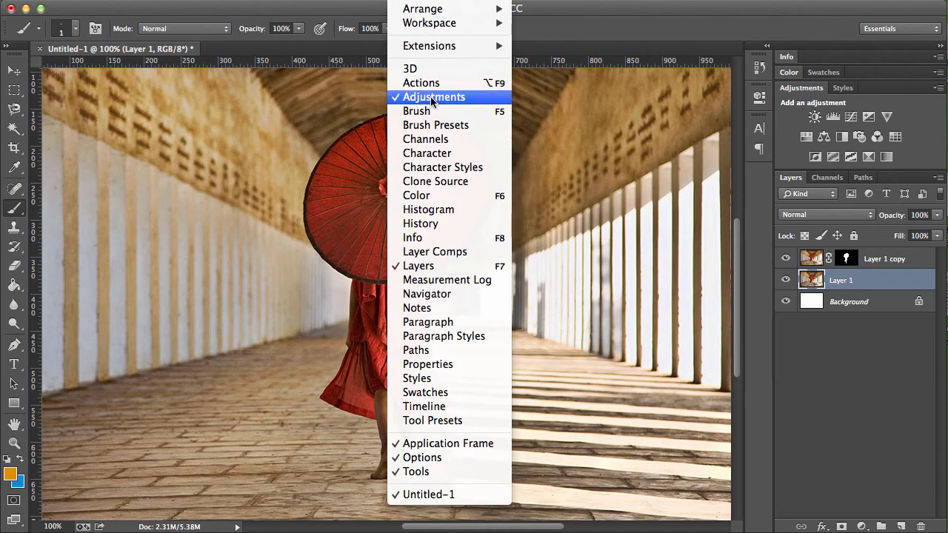
click(889, 296)
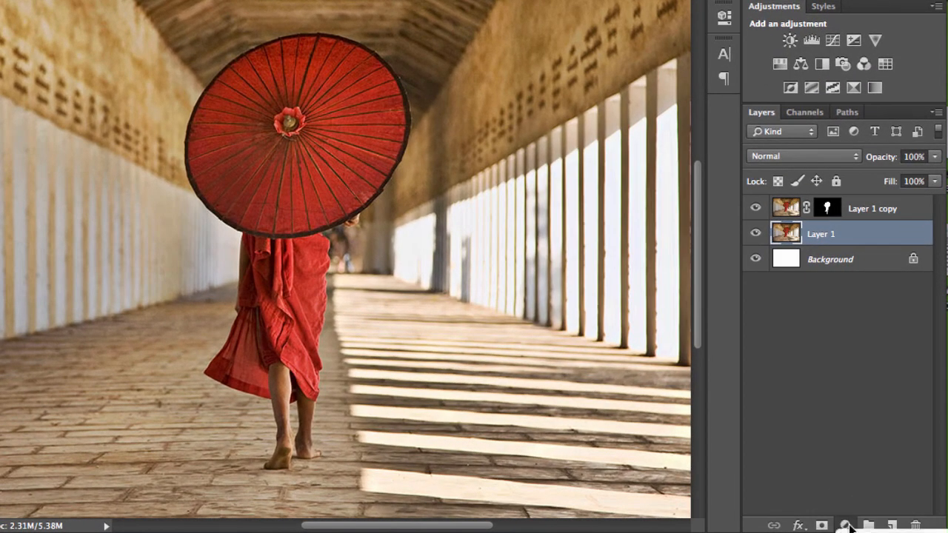
Add a Black & White adjustment layer with the Default preset between Layer 1 and the masked copy, and collapse its properties
click(825, 61)
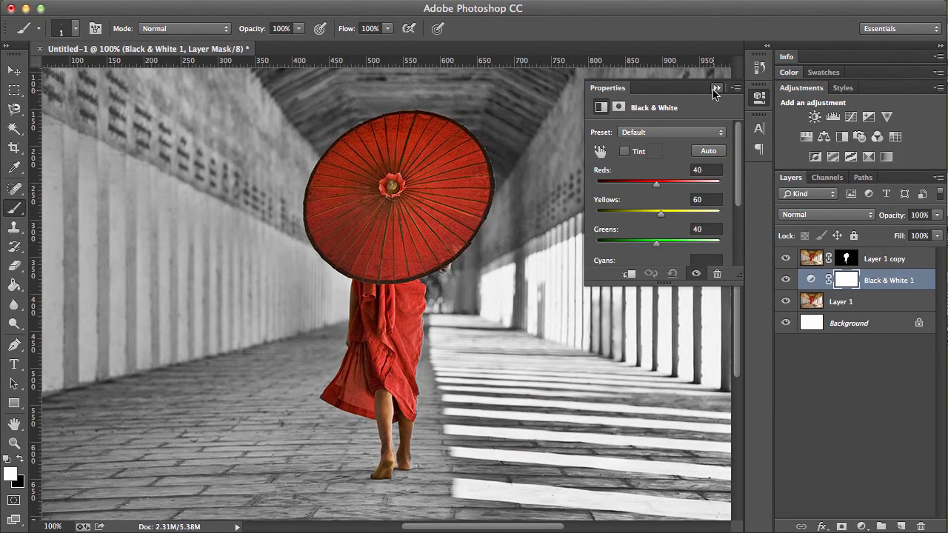
click(716, 88)
key(super+minus)
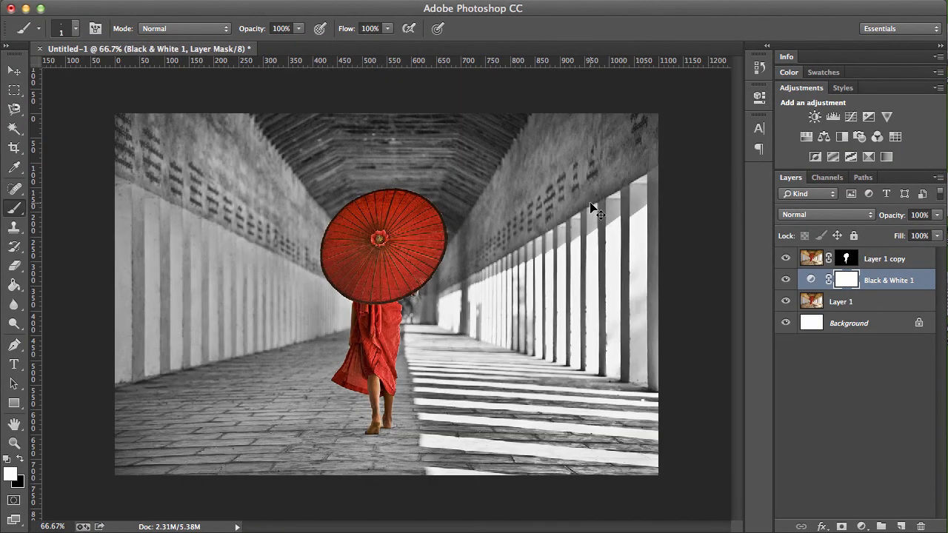